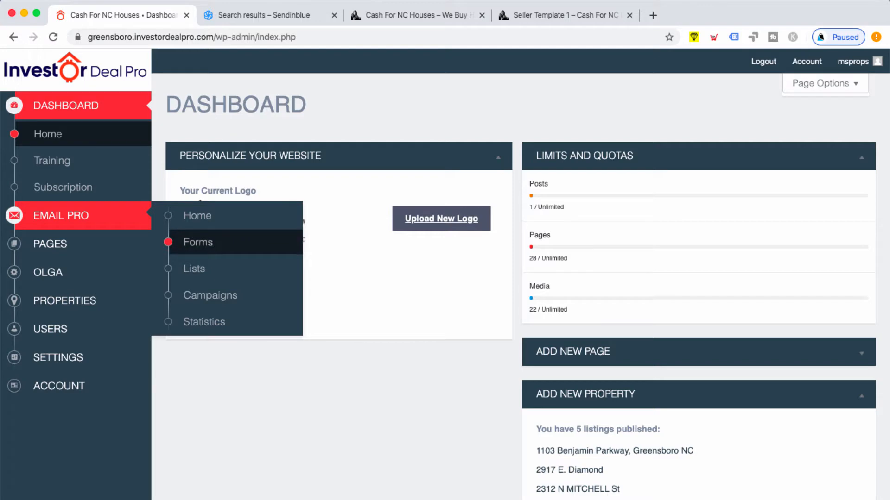
Open the Email Pro forms list and start a new subscription form.
{"action": "left_click", "coordinate": [197, 242]}
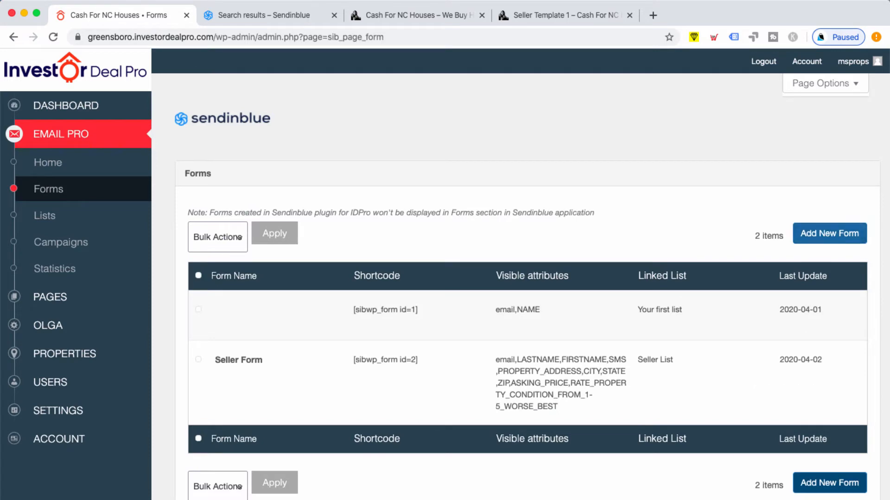
{"action": "left_click", "coordinate": [830, 233]}
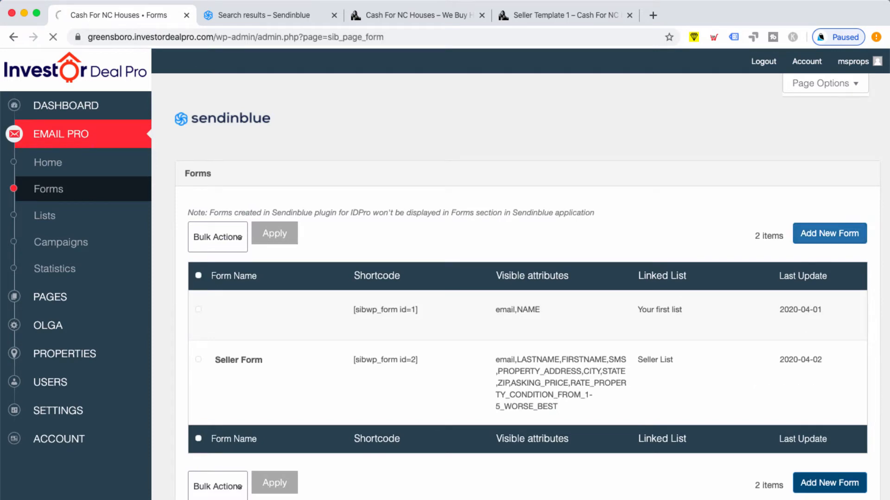
{"action": "scroll", "coordinate": [829, 233], "scroll_direction": "down", "scroll_amount": 10}
{"action": "scroll", "coordinate": [528, 287], "scroll_direction": "down", "scroll_amount": 3}
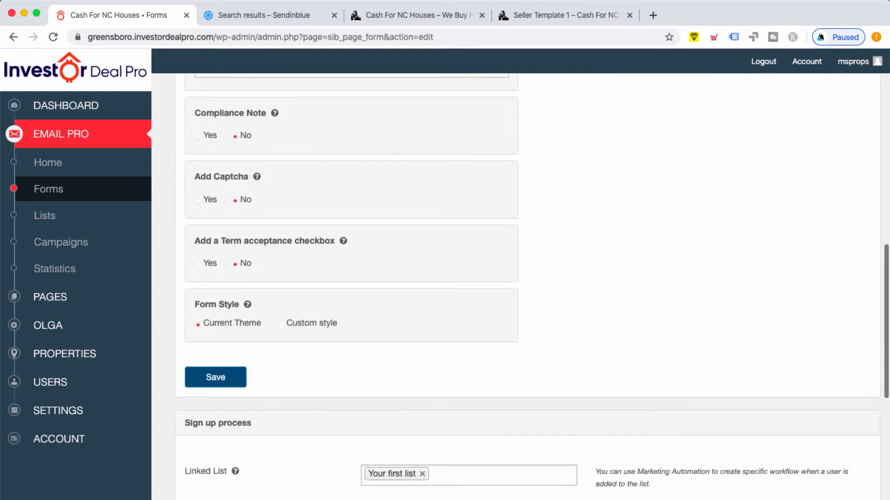
{"action": "scroll", "coordinate": [528, 287], "scroll_direction": "up", "scroll_amount": 8}
{"action": "scroll", "coordinate": [528, 287], "scroll_direction": "up", "scroll_amount": 5}
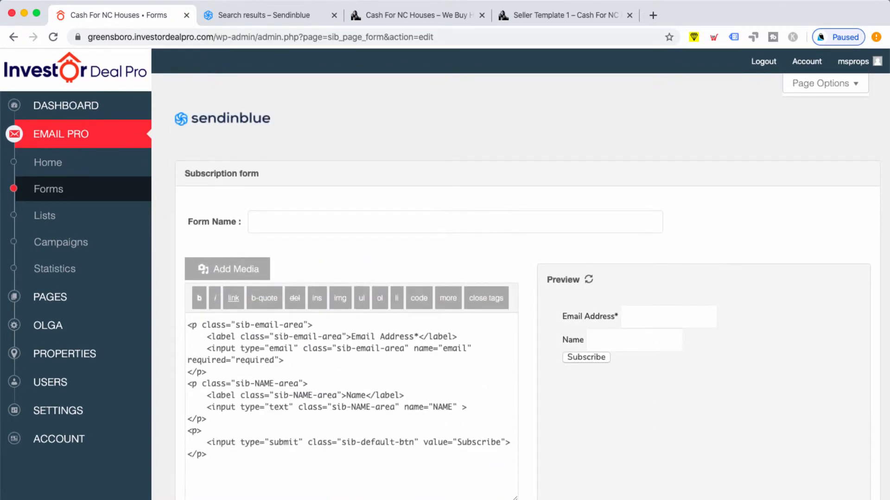
Replace the default form markup with the seller form code copied in the notes app, and refresh the preview.
{"action": "scroll", "coordinate": [528, 287], "scroll_direction": "down", "scroll_amount": 3}
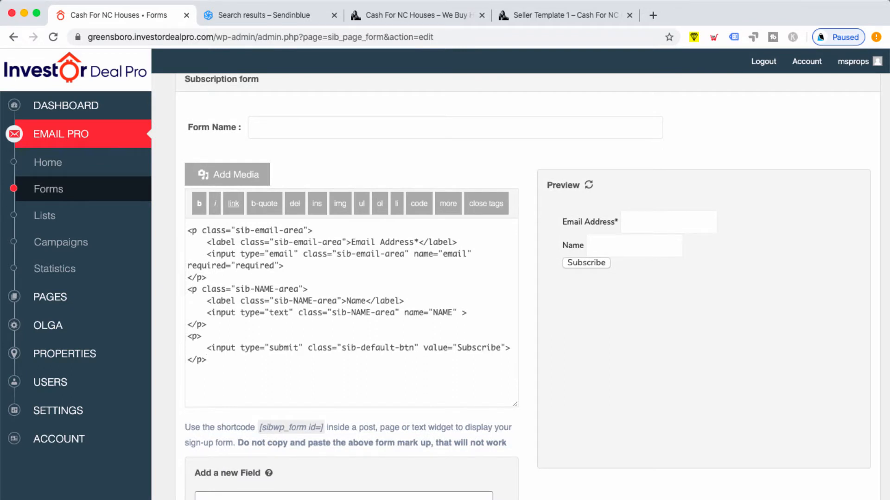
{"action": "key", "text": "super+a"}
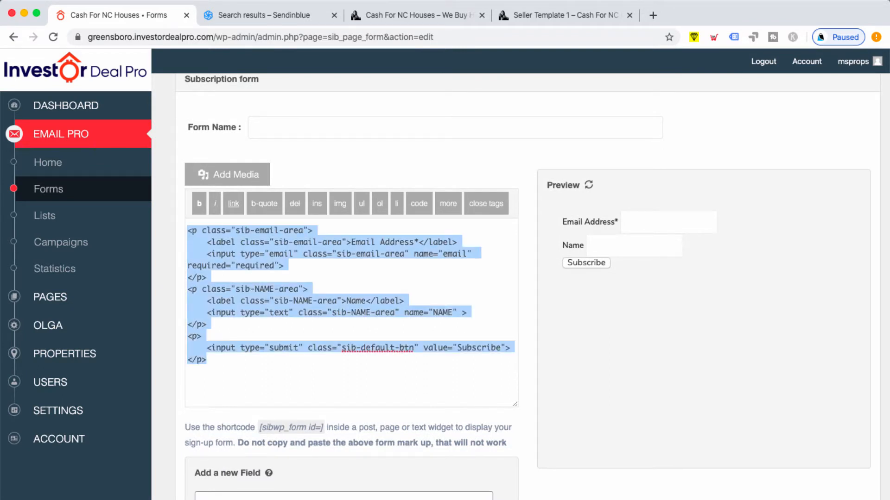
{"action": "key", "text": "BackSpace"}
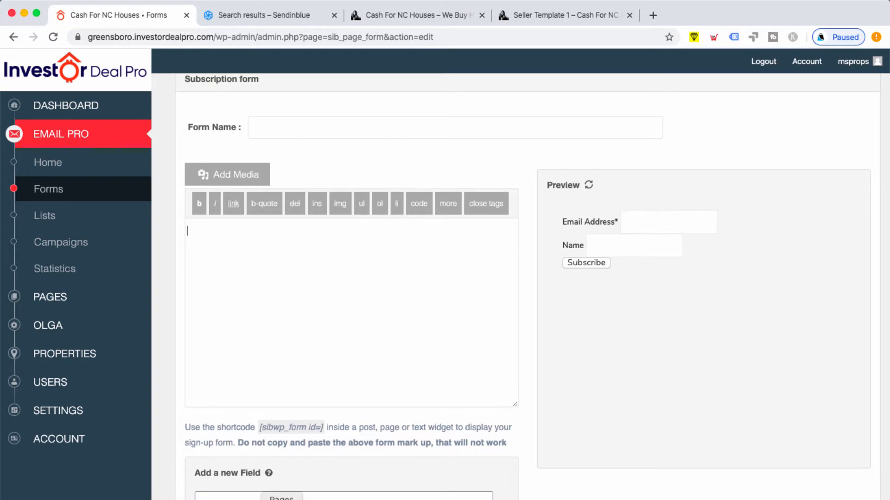
{"action": "key", "text": "super+Tab"}
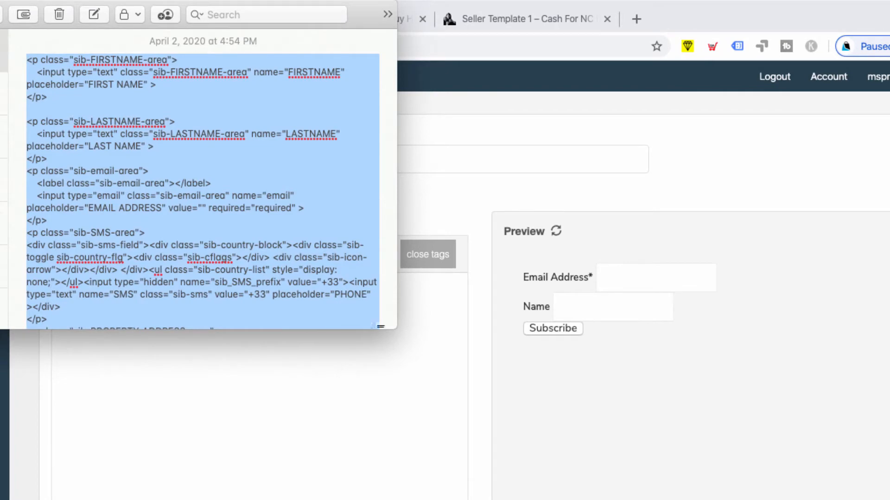
{"action": "key", "text": "super+Tab"}
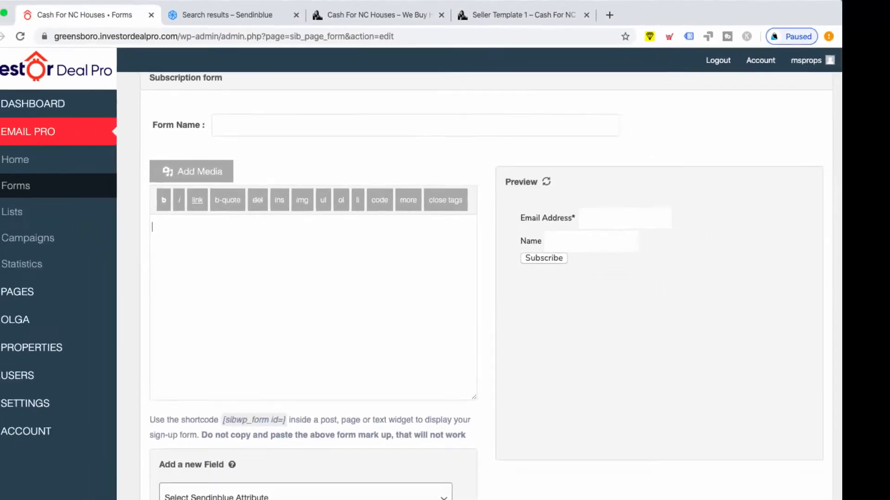
{"action": "key", "text": "super+v"}
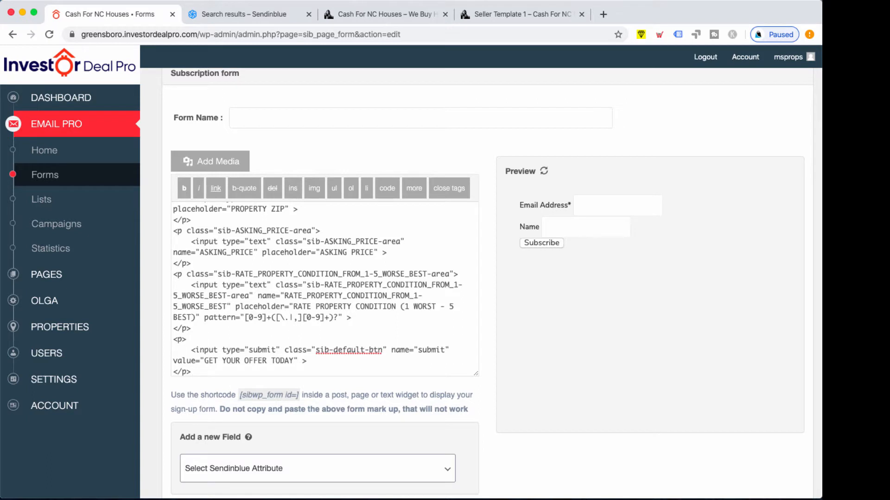
{"action": "left_click_drag", "start_coordinate": [504, 171], "coordinate": [535, 171]}
{"action": "left_click", "coordinate": [544, 171]}
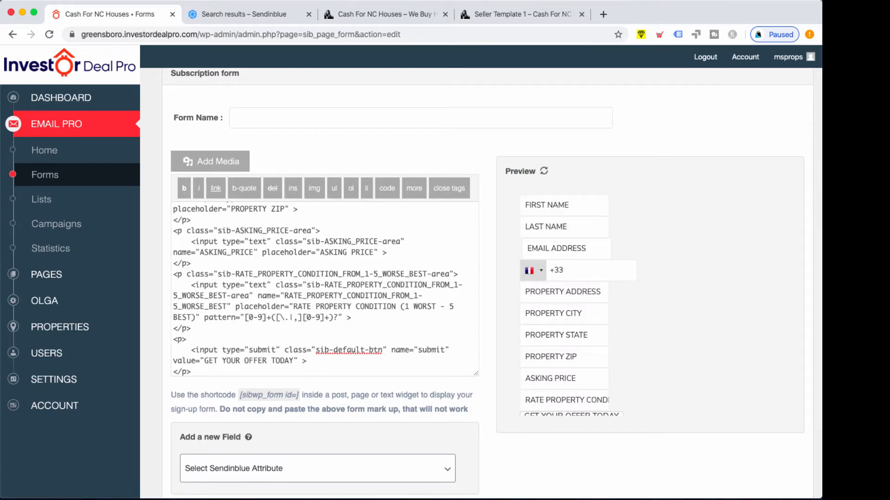
Switch the form style from the current theme to Custom style and check the form preview.
{"action": "scroll", "coordinate": [488, 282], "scroll_direction": "down", "scroll_amount": 20}
{"action": "scroll", "coordinate": [488, 282], "scroll_direction": "up", "scroll_amount": 5}
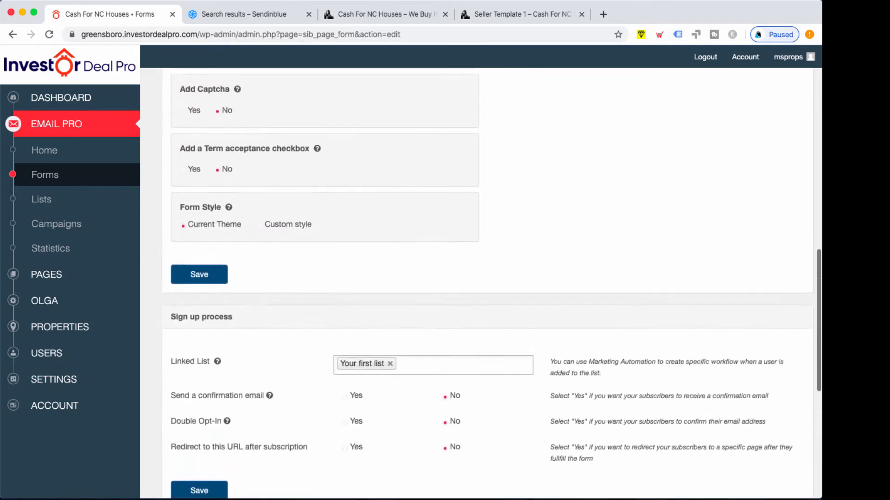
{"action": "scroll", "coordinate": [488, 283], "scroll_direction": "up", "scroll_amount": 3}
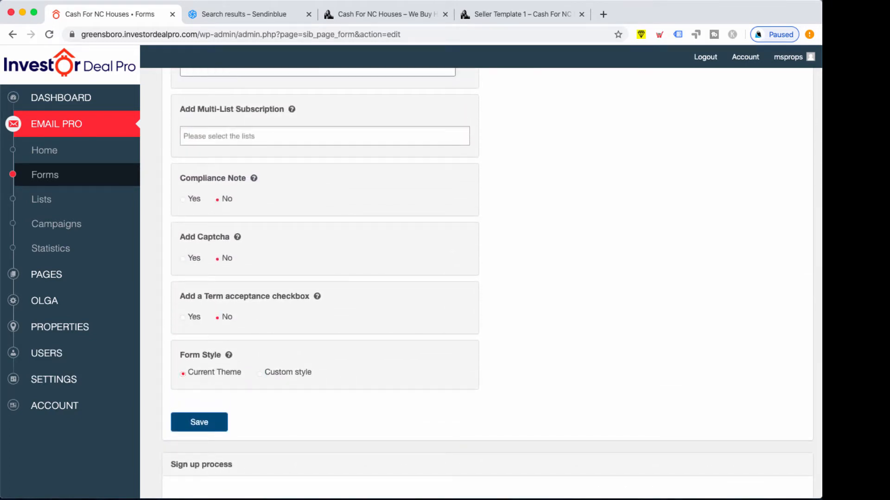
{"action": "left_click", "coordinate": [260, 374]}
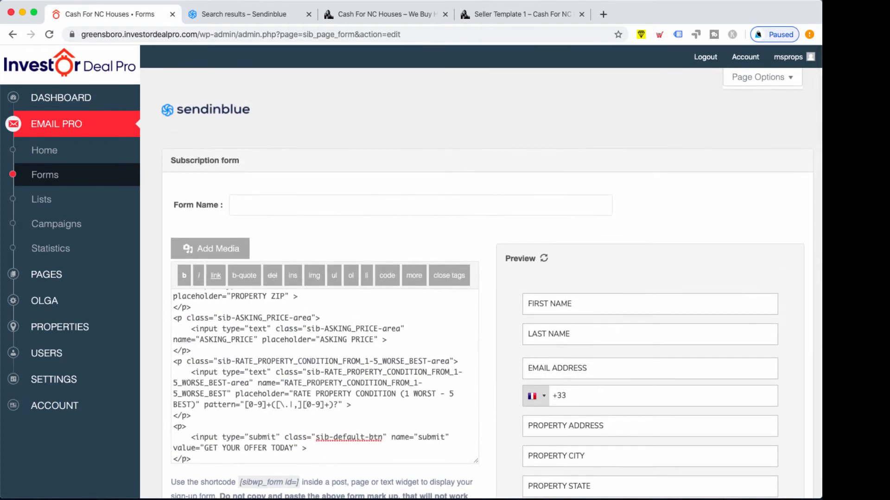
{"action": "scroll", "coordinate": [650, 394], "scroll_direction": "down", "scroll_amount": 6}
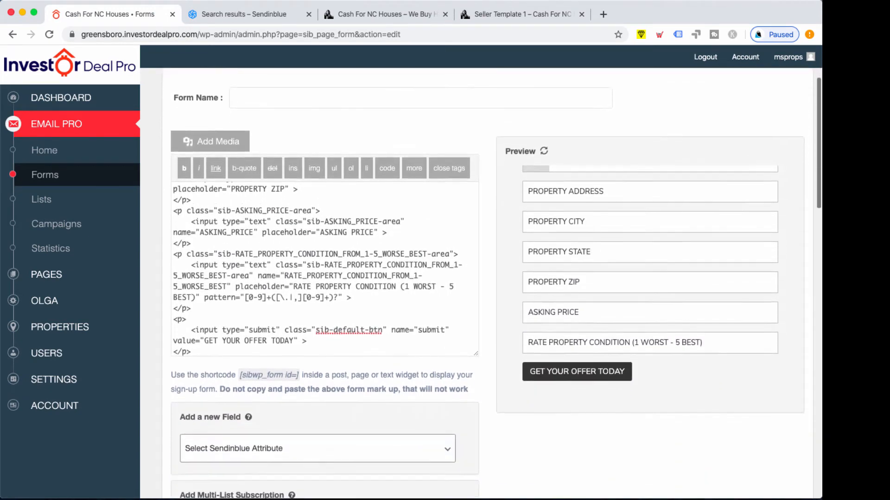
{"action": "scroll", "coordinate": [579, 334], "scroll_direction": "down", "scroll_amount": 2}
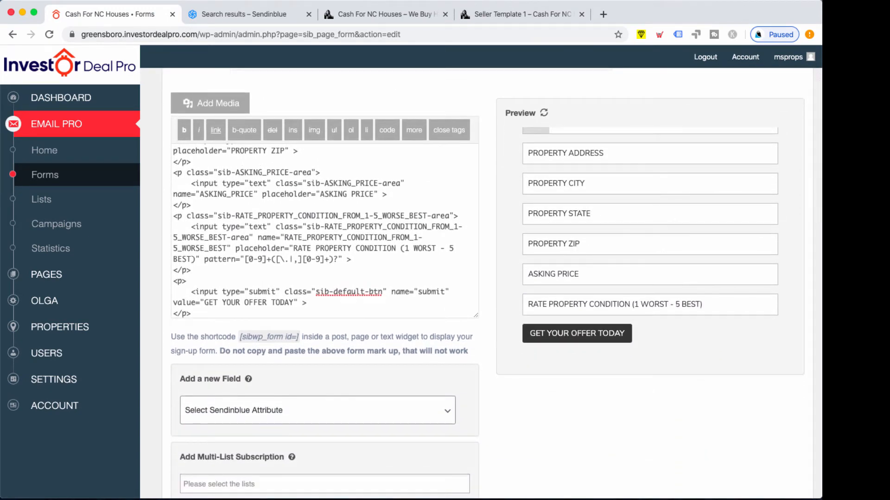
Set the background-color of .sib-default-btn to #cc8800 in the custom style CSS.
{"action": "scroll", "coordinate": [325, 324], "scroll_direction": "down", "scroll_amount": 10}
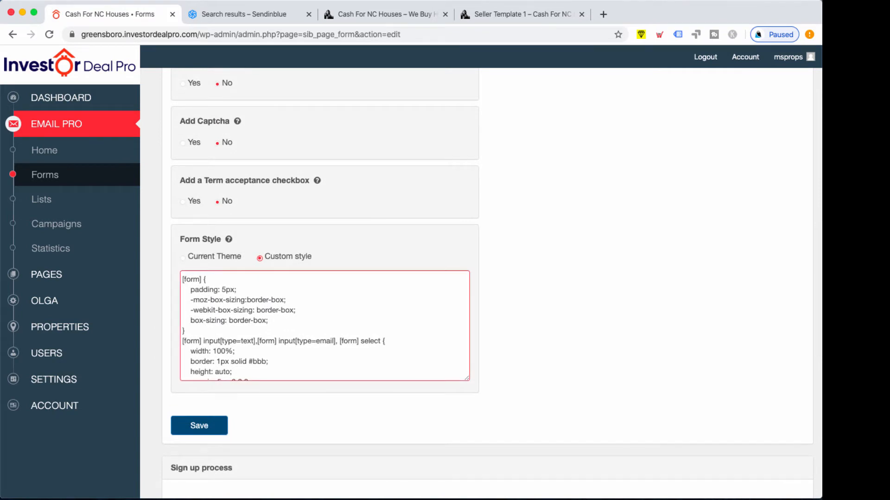
{"action": "scroll", "coordinate": [324, 325], "scroll_direction": "down", "scroll_amount": 3}
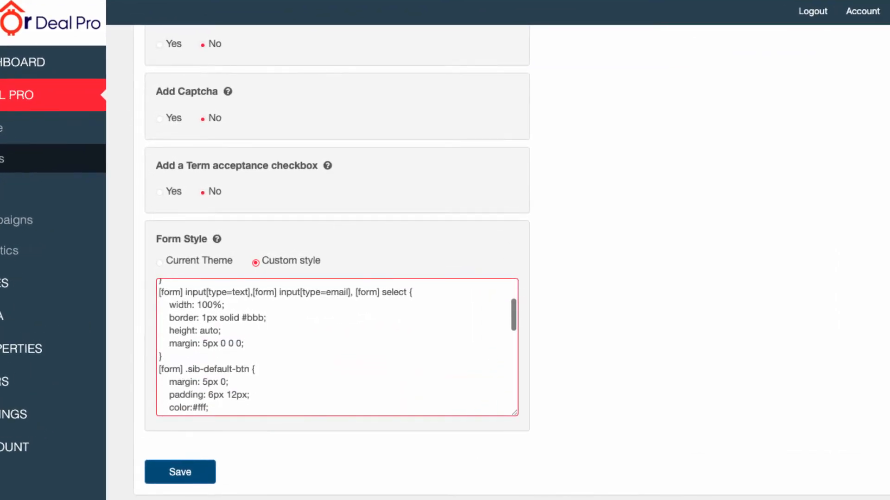
{"action": "scroll", "coordinate": [337, 347], "scroll_direction": "down", "scroll_amount": 1}
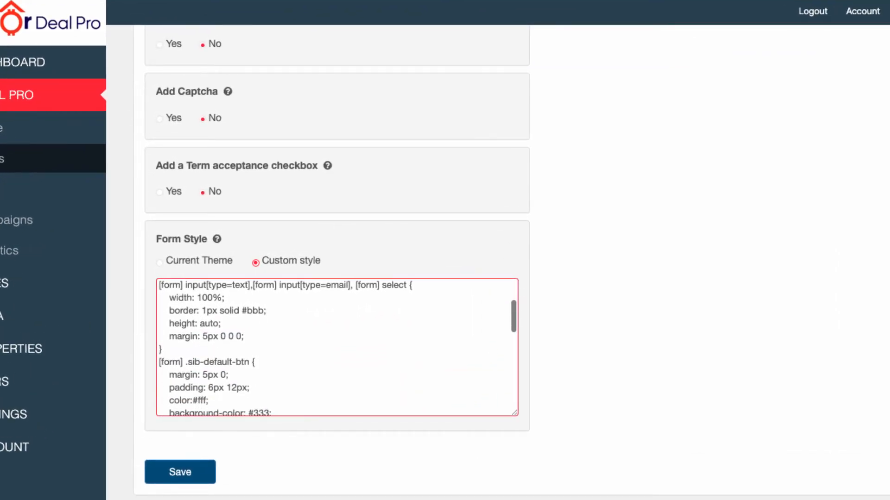
{"action": "scroll", "coordinate": [337, 348], "scroll_direction": "up", "scroll_amount": 5}
{"action": "scroll", "coordinate": [337, 260], "scroll_direction": "up", "scroll_amount": 5}
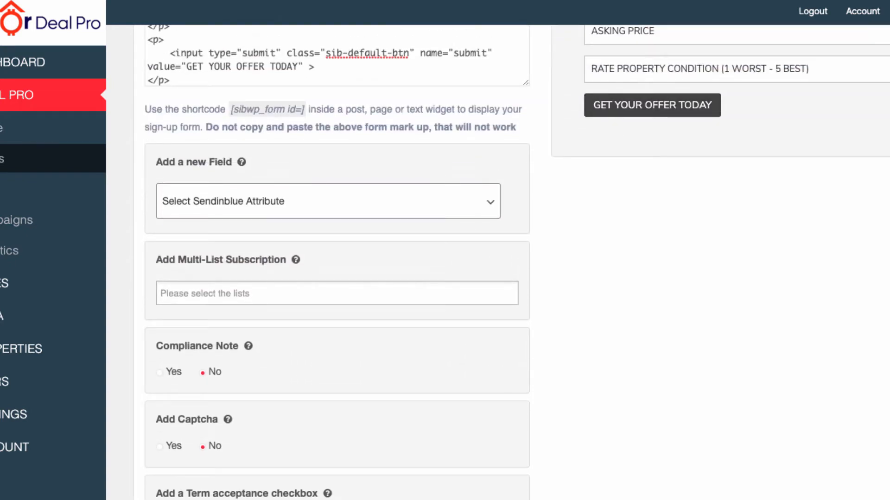
{"action": "scroll", "coordinate": [337, 259], "scroll_direction": "down", "scroll_amount": 1}
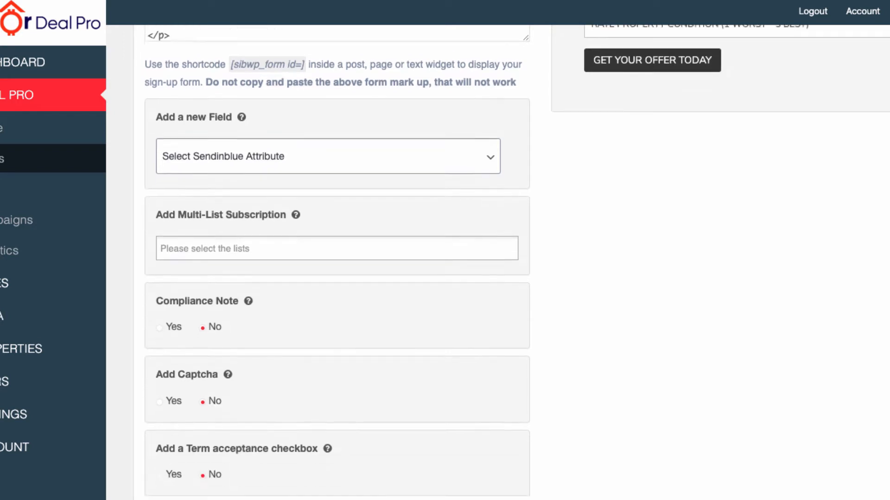
{"action": "scroll", "coordinate": [337, 260], "scroll_direction": "down", "scroll_amount": 10}
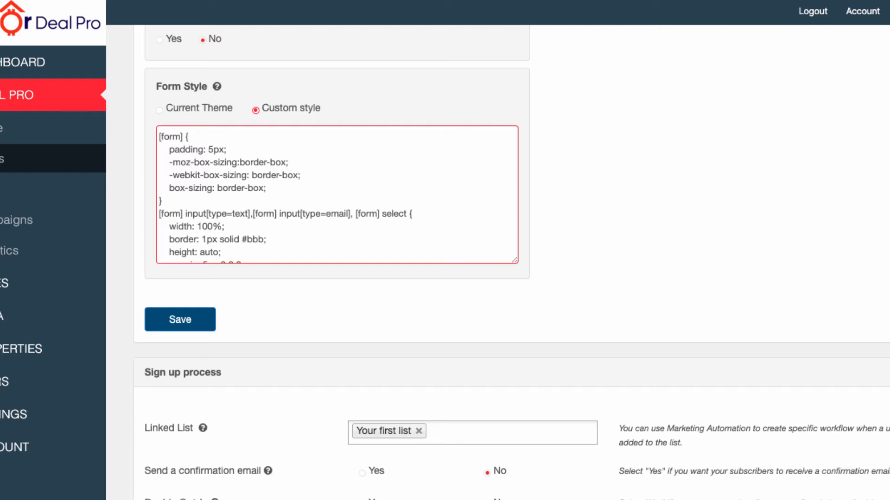
{"action": "scroll", "coordinate": [337, 194], "scroll_direction": "down", "scroll_amount": 5}
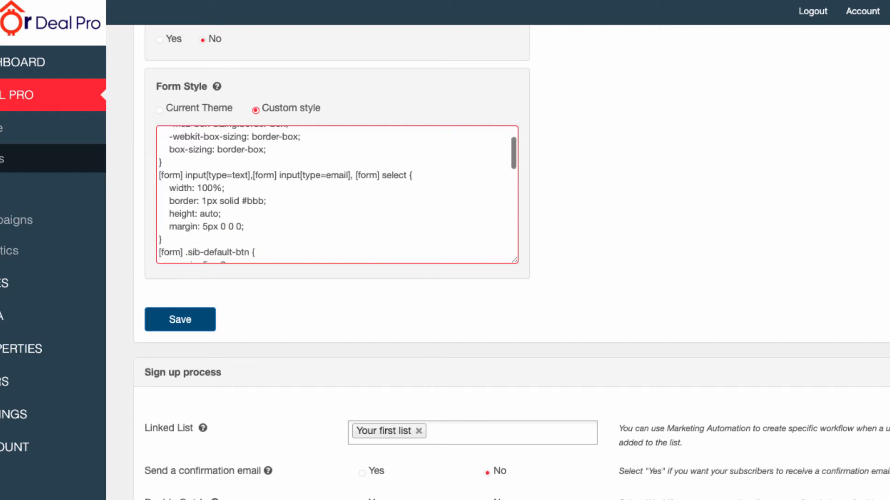
{"action": "scroll", "coordinate": [337, 194], "scroll_direction": "down", "scroll_amount": 1}
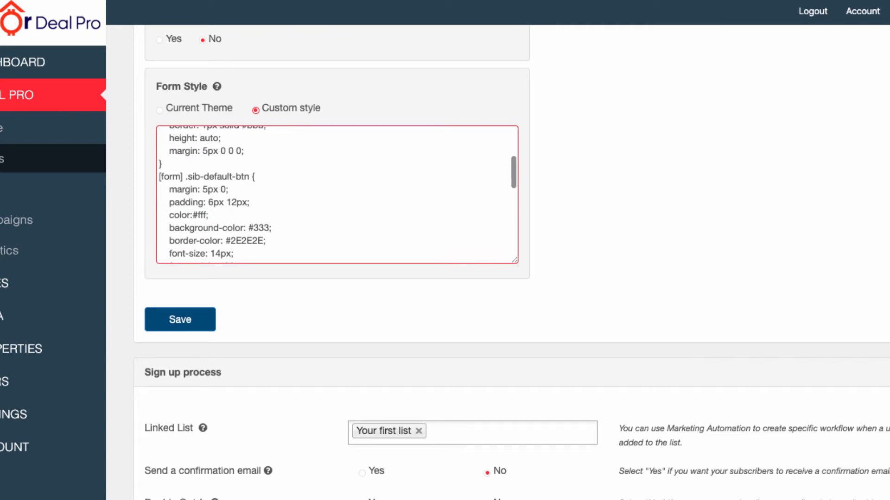
{"action": "scroll", "coordinate": [336, 195], "scroll_direction": "down", "scroll_amount": 2}
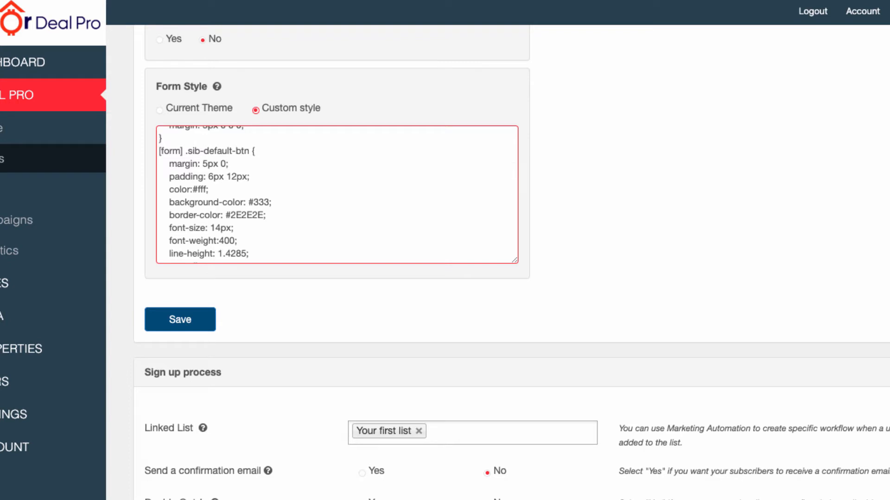
{"action": "left_click_drag", "start_coordinate": [169, 202], "coordinate": [248, 202]}
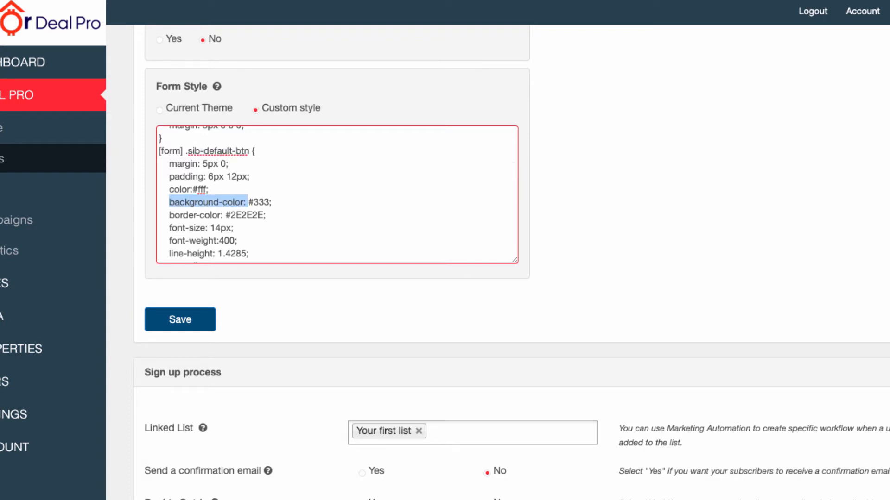
{"action": "double_click", "coordinate": [262, 203]}
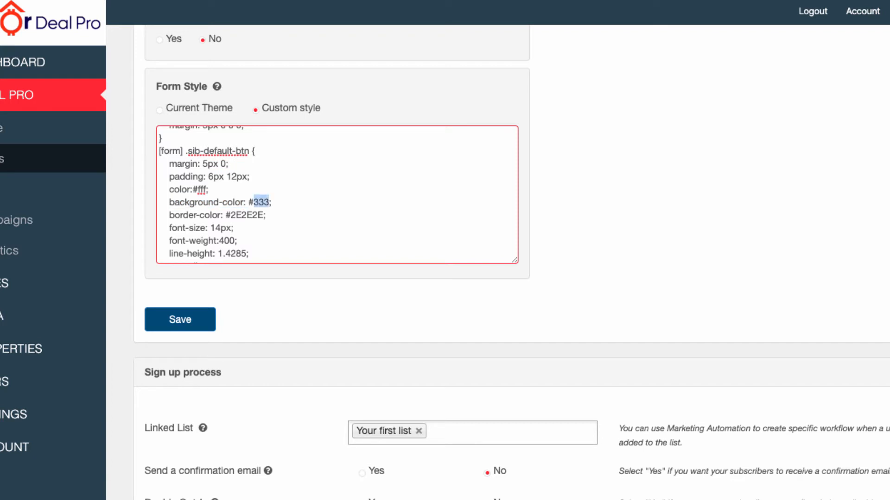
{"action": "type", "text": "cc8800"}
{"action": "left_click", "coordinate": [180, 320]}
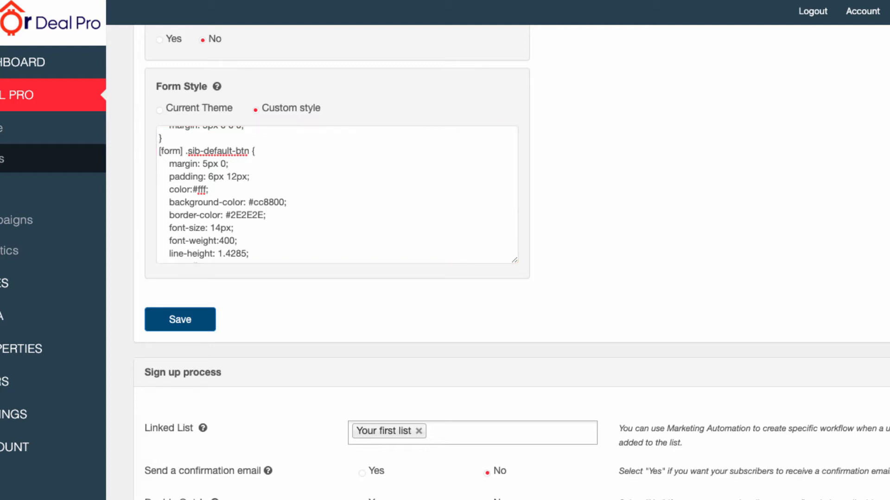
Check the submit button in the form preview and try to save the form with its custom style.
{"action": "scroll", "coordinate": [509, 260], "scroll_direction": "up", "scroll_amount": 15}
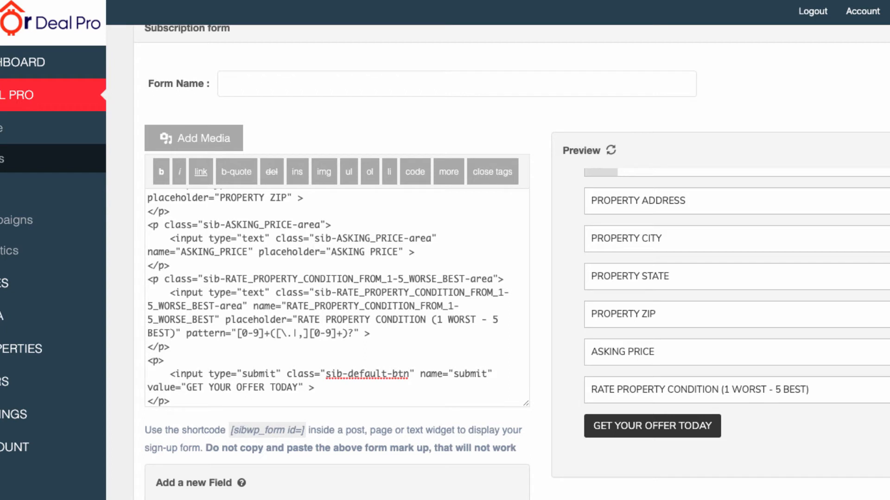
{"action": "scroll", "coordinate": [732, 306], "scroll_direction": "up", "scroll_amount": 4}
{"action": "scroll", "coordinate": [737, 302], "scroll_direction": "down", "scroll_amount": 4}
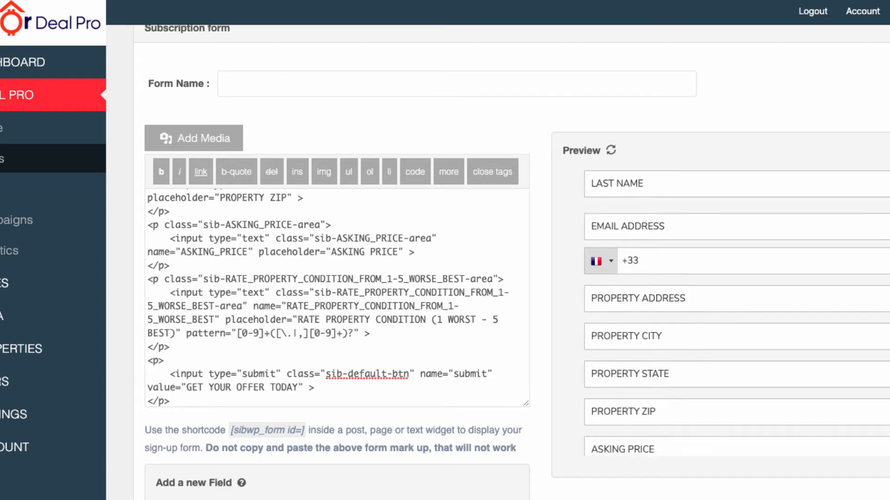
{"action": "scroll", "coordinate": [517, 260], "scroll_direction": "down", "scroll_amount": 2}
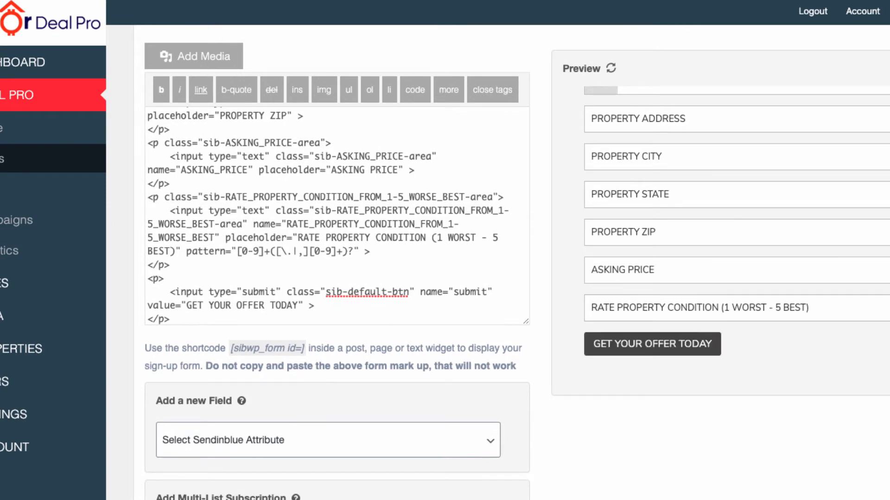
{"action": "scroll", "coordinate": [517, 278], "scroll_direction": "down", "scroll_amount": 14}
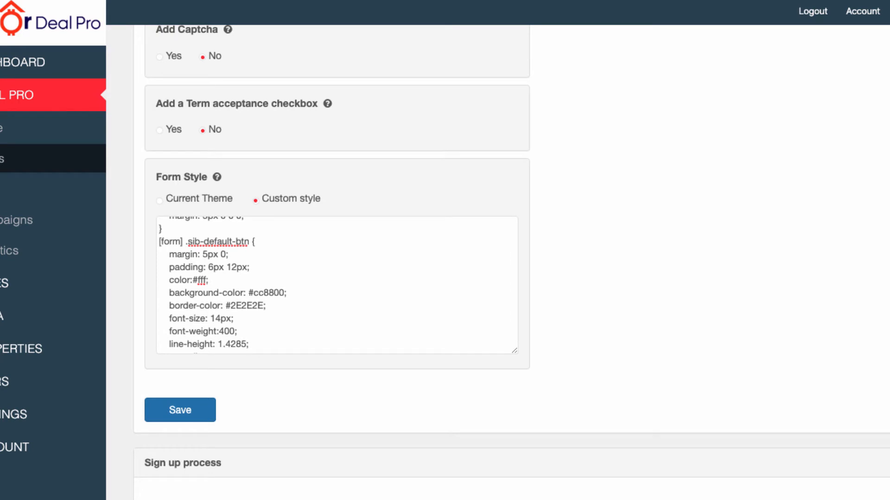
{"action": "left_click", "coordinate": [180, 410]}
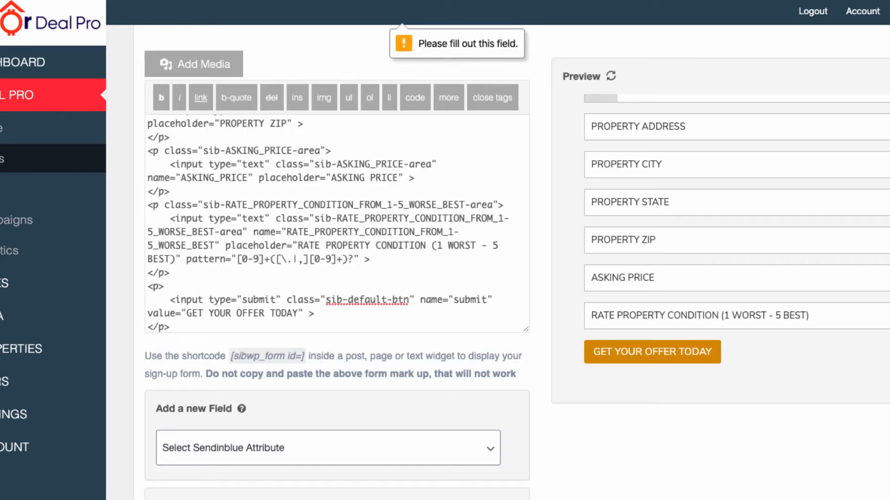
Name the subscription form "Seller Landing Page Form" and save the form.
{"action": "scroll", "coordinate": [464, 262], "scroll_direction": "up", "scroll_amount": 4}
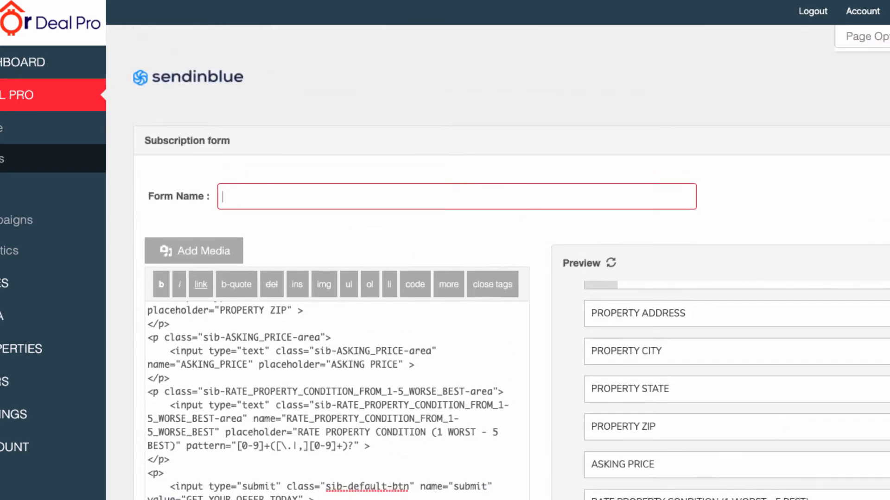
{"action": "type", "text": "Seller"}
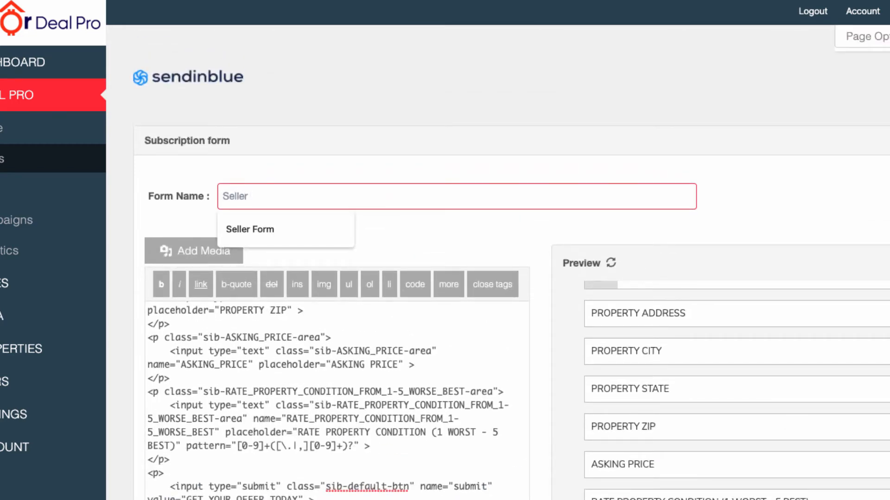
{"action": "key", "text": "Down"}
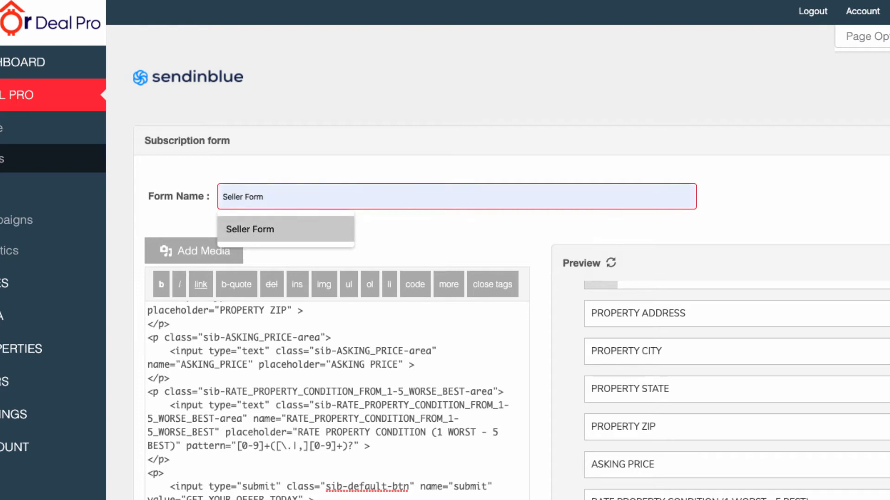
{"action": "key", "text": "Return"}
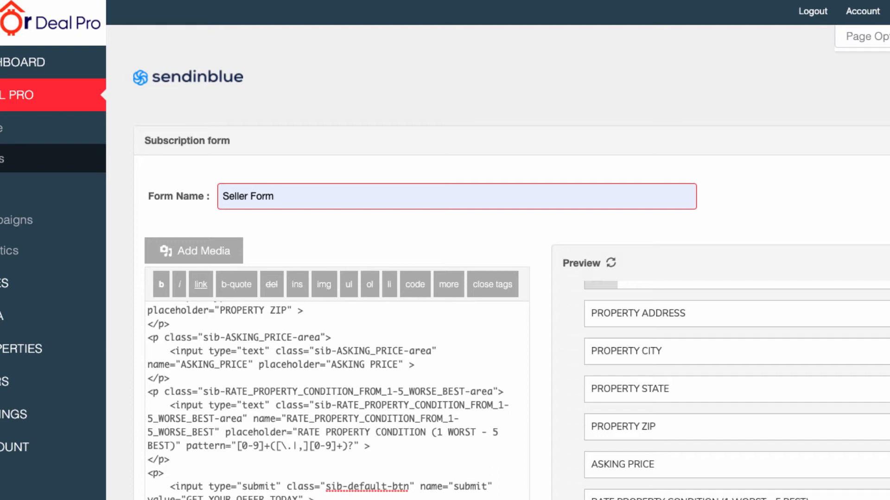
{"action": "left_click", "coordinate": [223, 196]}
{"action": "left_click", "coordinate": [274, 197]}
{"action": "left_click", "coordinate": [248, 197]}
{"action": "type", "text": "Landing"}
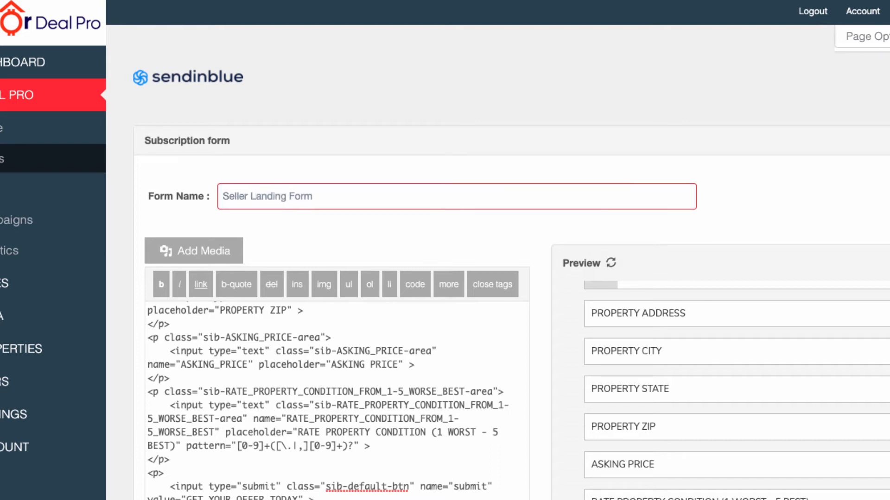
{"action": "type", "text": " Page"}
{"action": "key", "text": "Tab"}
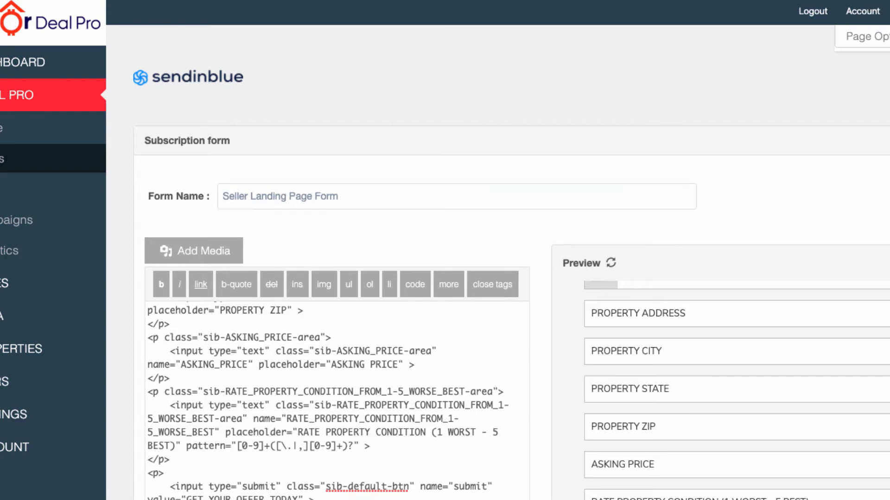
{"action": "scroll", "coordinate": [510, 278], "scroll_direction": "down", "scroll_amount": 15}
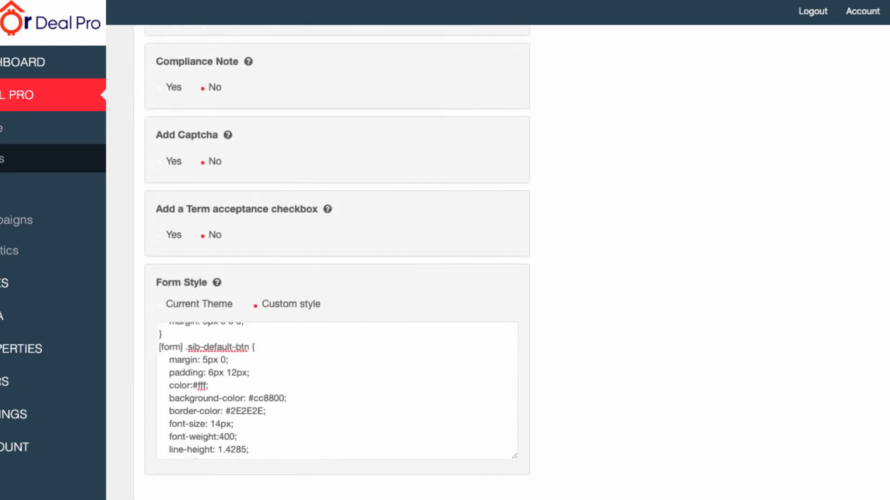
{"action": "scroll", "coordinate": [510, 278], "scroll_direction": "down", "scroll_amount": 2}
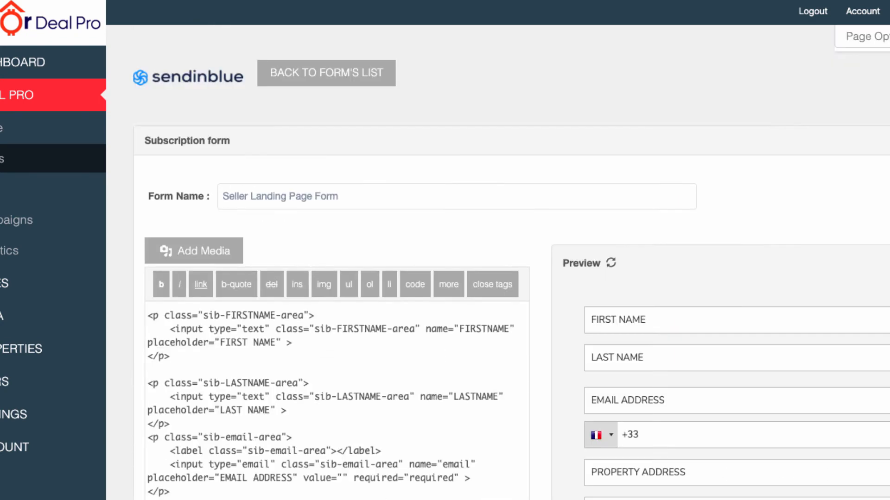
Replace the linked list "Your first list" in the sign up process with Seller List.
{"action": "scroll", "coordinate": [509, 278], "scroll_direction": "down", "scroll_amount": 5}
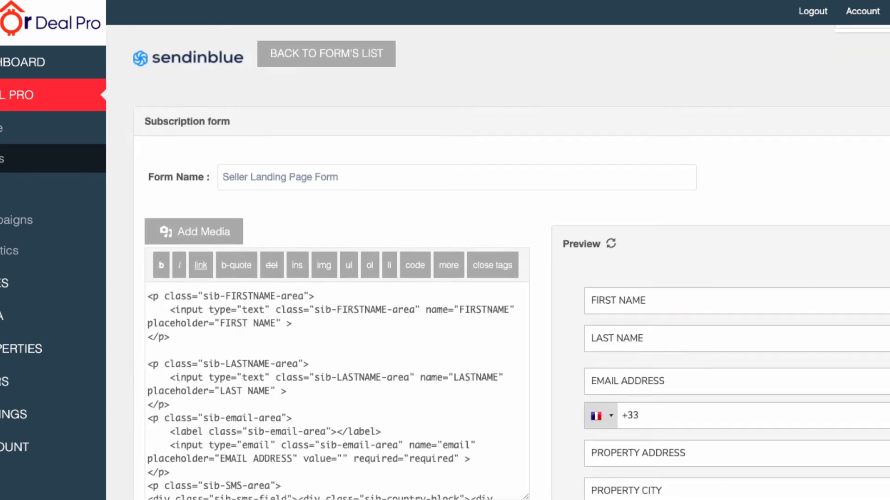
{"action": "scroll", "coordinate": [510, 278], "scroll_direction": "down", "scroll_amount": 8}
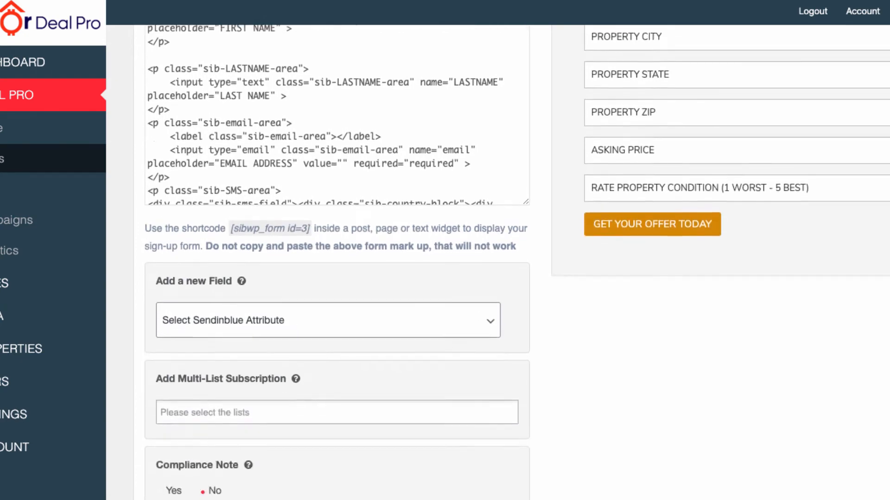
{"action": "scroll", "coordinate": [510, 278], "scroll_direction": "down", "scroll_amount": 15}
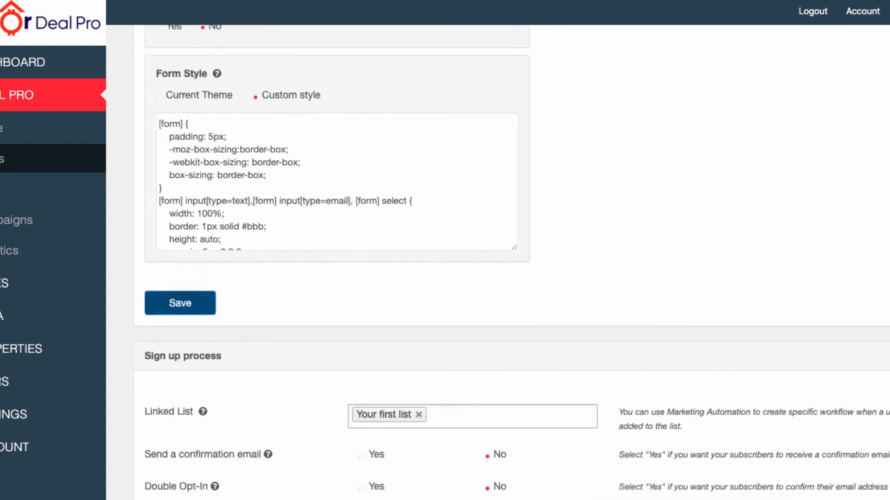
{"action": "scroll", "coordinate": [510, 279], "scroll_direction": "down", "scroll_amount": 1}
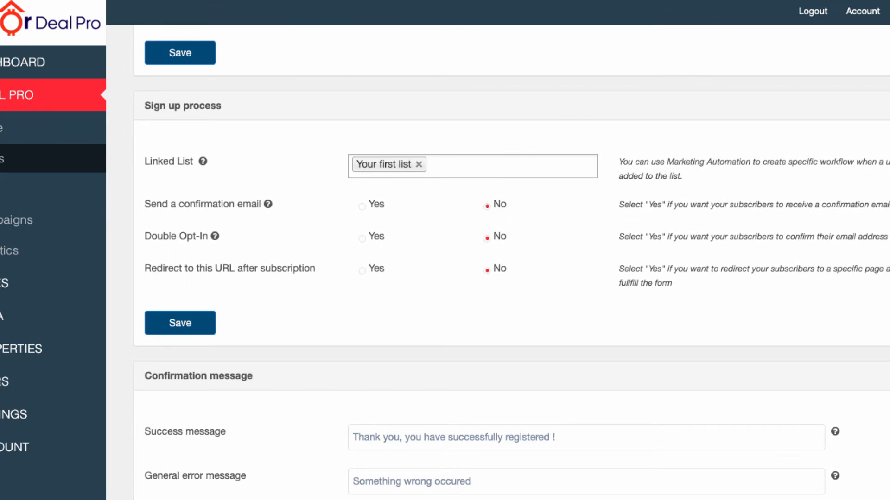
{"action": "left_click_drag", "start_coordinate": [144, 106], "coordinate": [226, 106]}
{"action": "left_click", "coordinate": [227, 106]}
{"action": "left_click_drag", "start_coordinate": [144, 106], "coordinate": [225, 106]}
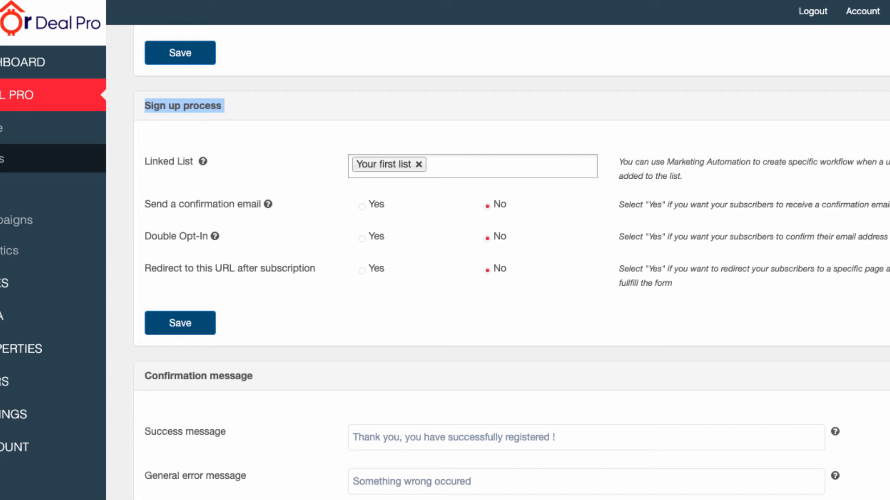
{"action": "left_click", "coordinate": [419, 164]}
{"action": "left_click", "coordinate": [420, 165]}
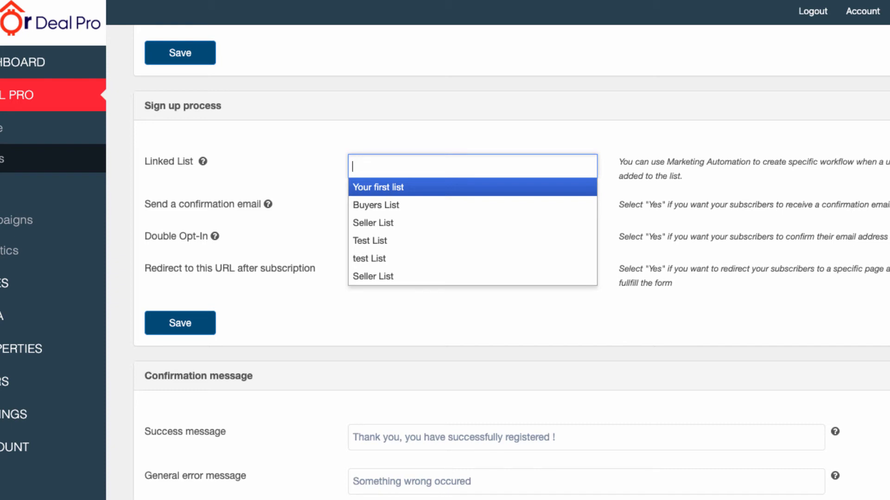
{"action": "key", "text": "Down"}
{"action": "key", "text": "Down"}
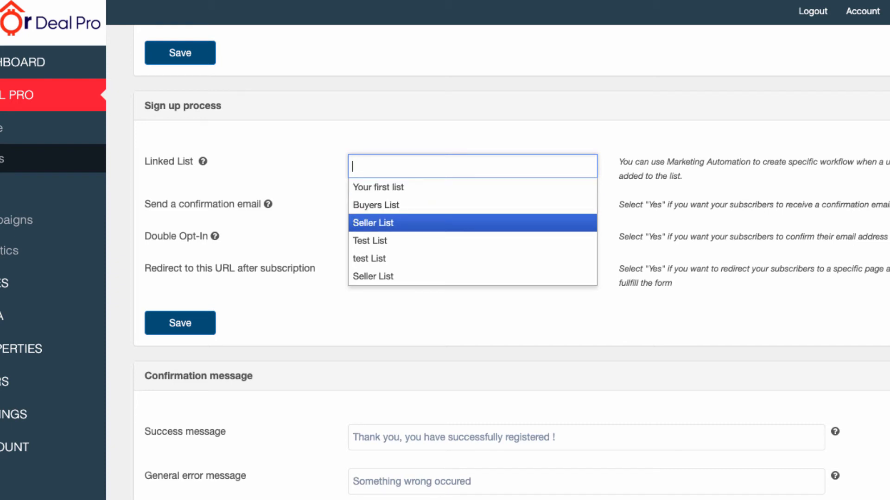
{"action": "key", "text": "Return"}
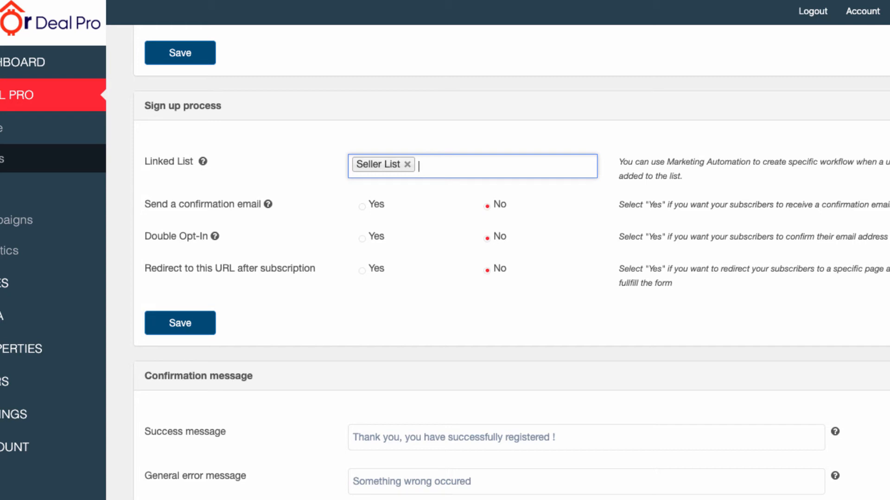
Examine the confirmation email, Double Opt-In and URL redirect options of the sign up process.
{"action": "left_click_drag", "start_coordinate": [145, 204], "coordinate": [315, 269]}
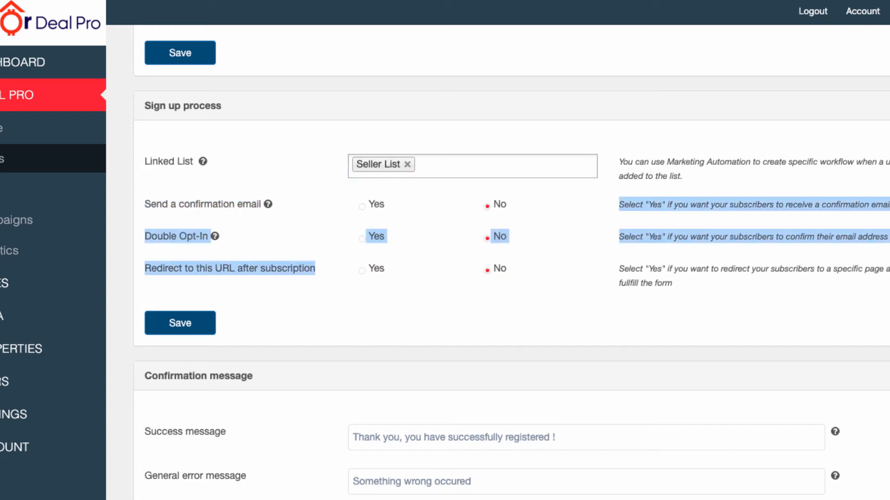
{"action": "left_click", "coordinate": [330, 278]}
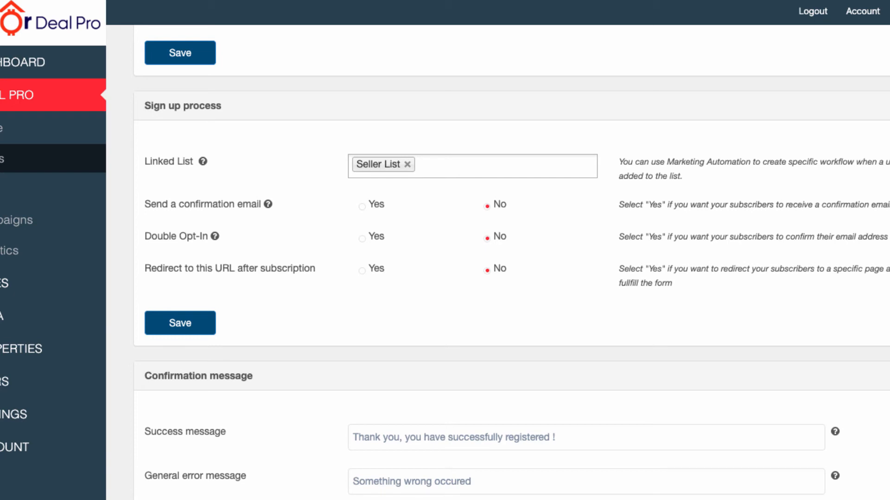
{"action": "left_click_drag", "start_coordinate": [144, 204], "coordinate": [263, 204]}
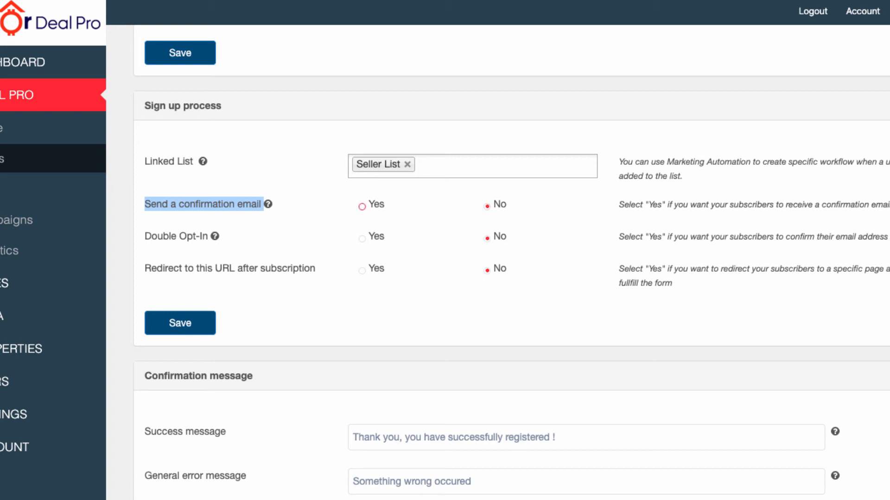
{"action": "left_click_drag", "start_coordinate": [145, 236], "coordinate": [211, 236]}
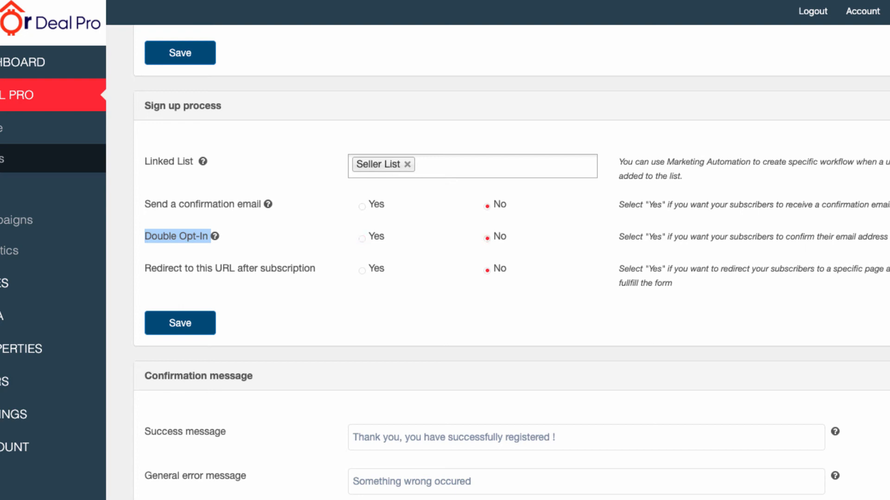
{"action": "left_click", "coordinate": [482, 292]}
{"action": "left_click_drag", "start_coordinate": [144, 269], "coordinate": [316, 269]}
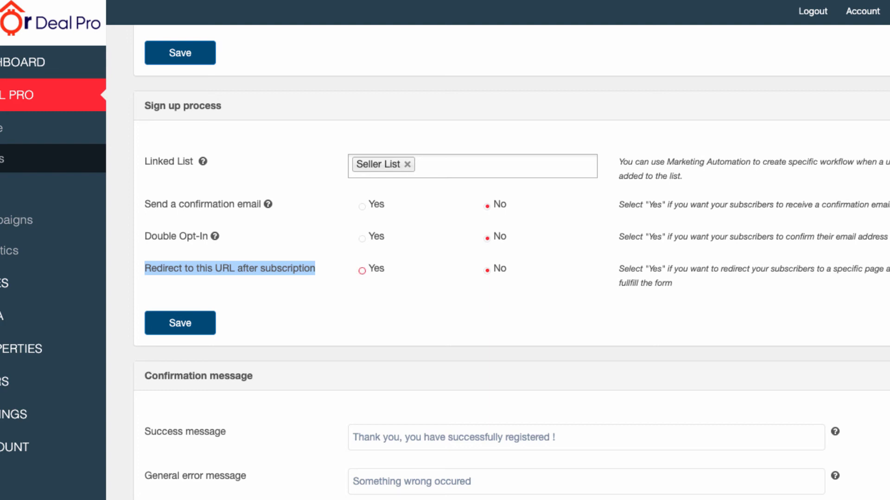
{"action": "left_click", "coordinate": [344, 280]}
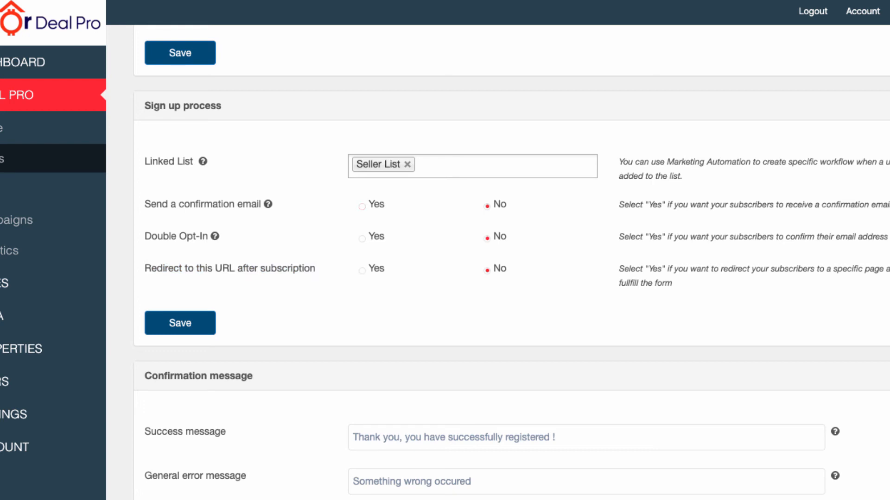
{"action": "left_click", "coordinate": [362, 271]}
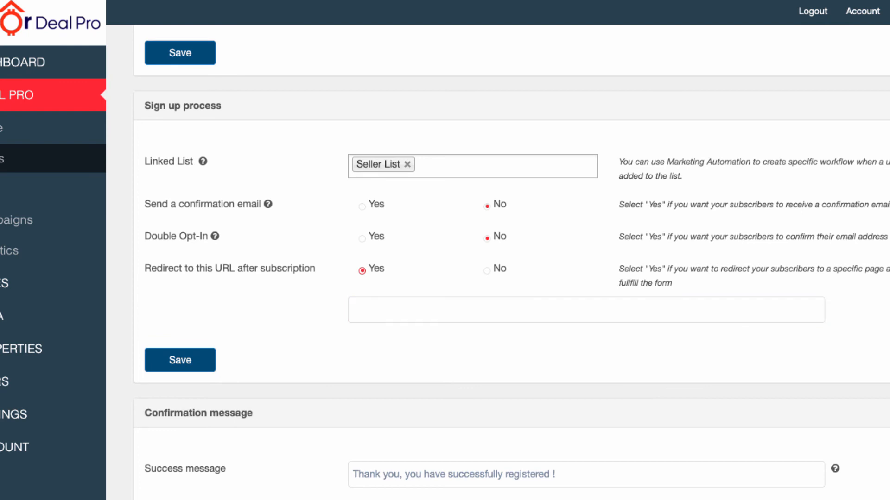
{"action": "left_click", "coordinate": [389, 310]}
{"action": "type", "text": "htt"}
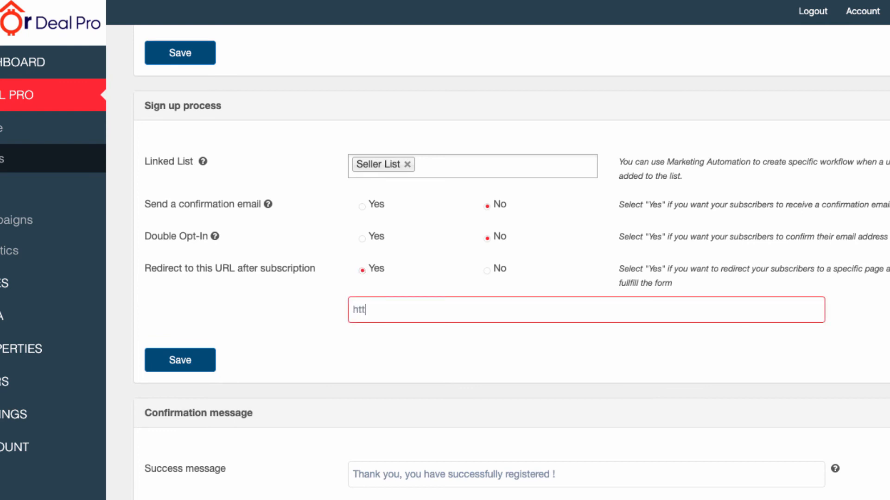
{"action": "type", "text": "dvfemnvl.wnf.lf"}
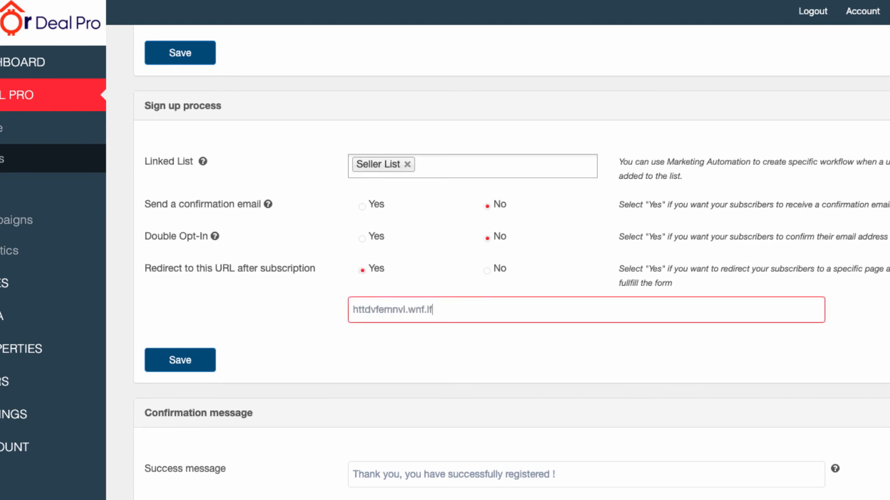
{"action": "key", "text": "ctrl+a"}
{"action": "key", "text": "BackSpace"}
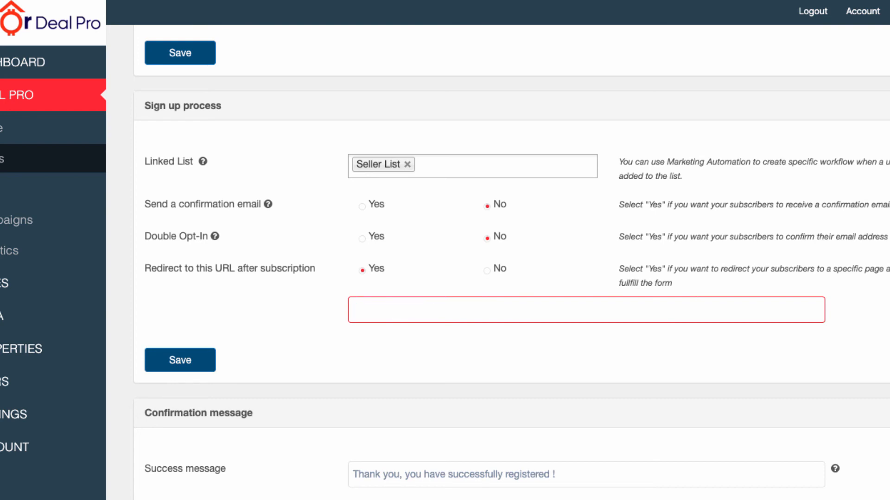
{"action": "left_click", "coordinate": [487, 271]}
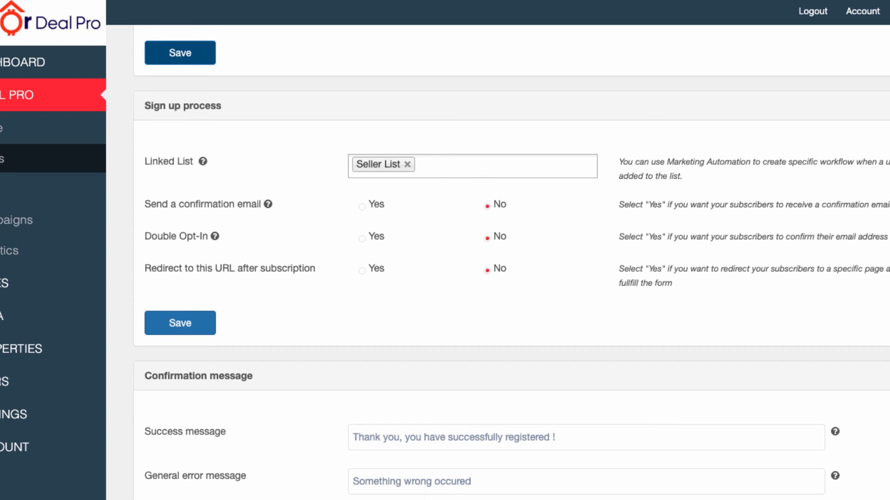
Save the form's sign up process settings.
{"action": "left_click", "coordinate": [180, 322]}
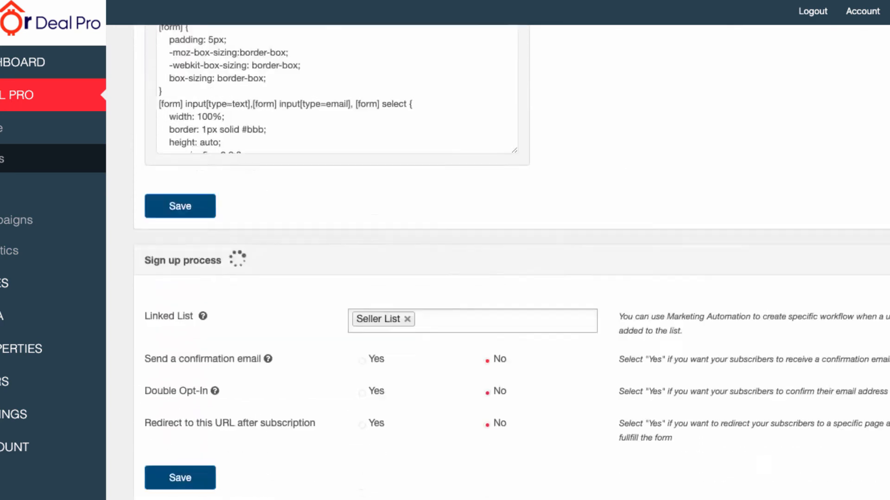
Set the success message to "Thank you, you have submitted your property details! We will be in touch shortly." and save the confirmation messages.
{"action": "scroll", "coordinate": [498, 263], "scroll_direction": "down", "scroll_amount": 7}
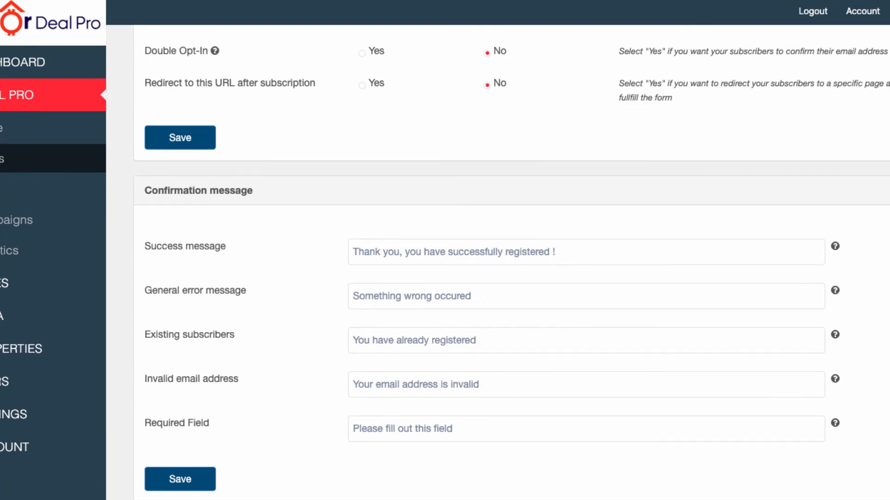
{"action": "left_click_drag", "start_coordinate": [145, 191], "coordinate": [253, 191]}
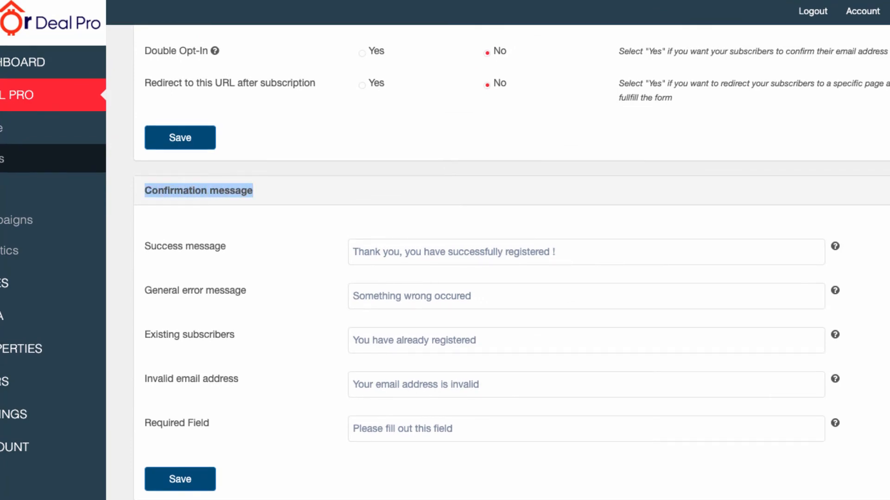
{"action": "left_click", "coordinate": [556, 252]}
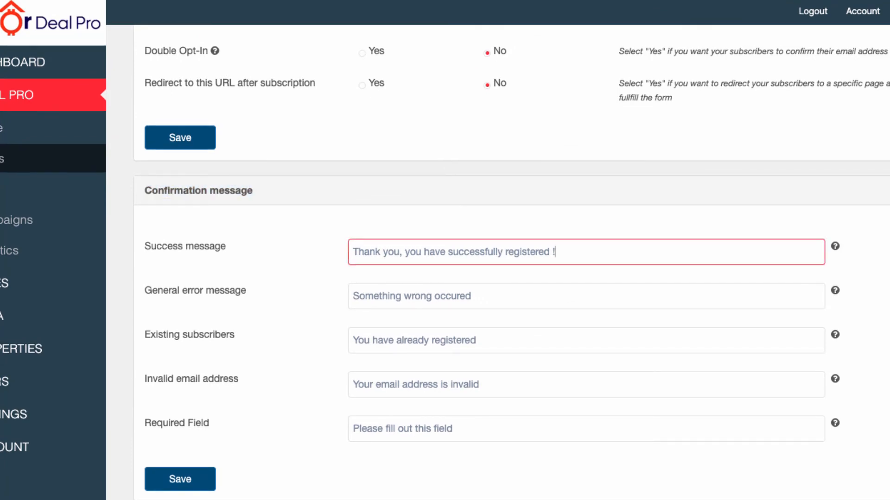
{"action": "left_click_drag", "start_coordinate": [555, 252], "coordinate": [352, 252]}
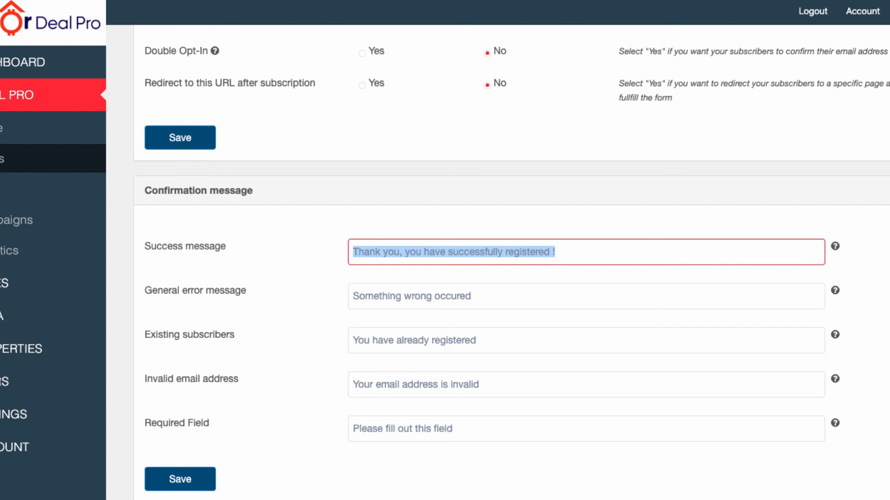
{"action": "key", "text": "BackSpace"}
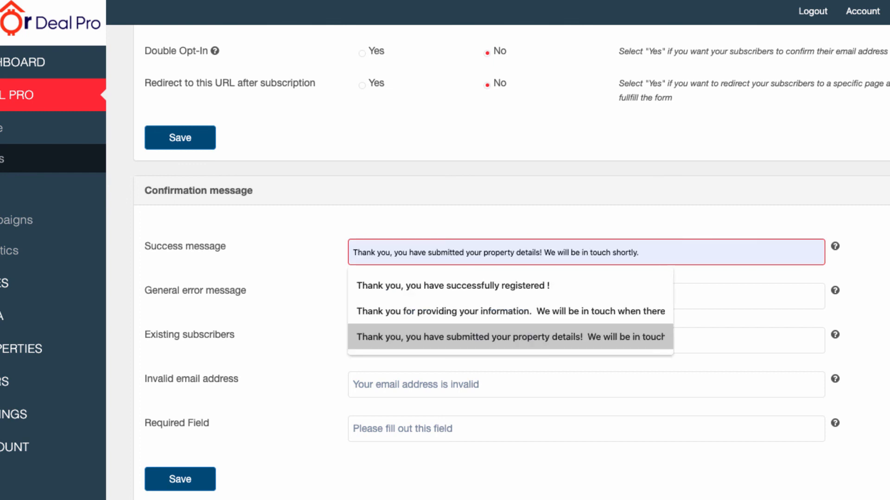
{"action": "key", "text": "Return"}
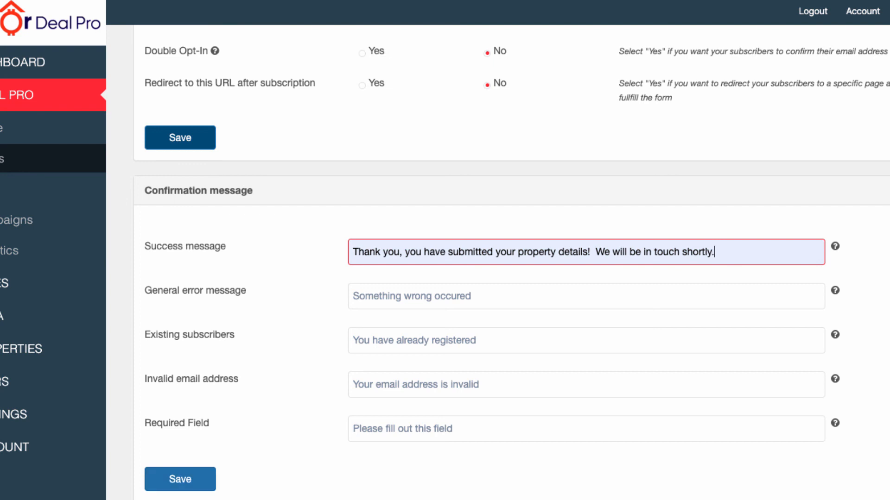
{"action": "left_click", "coordinate": [180, 480]}
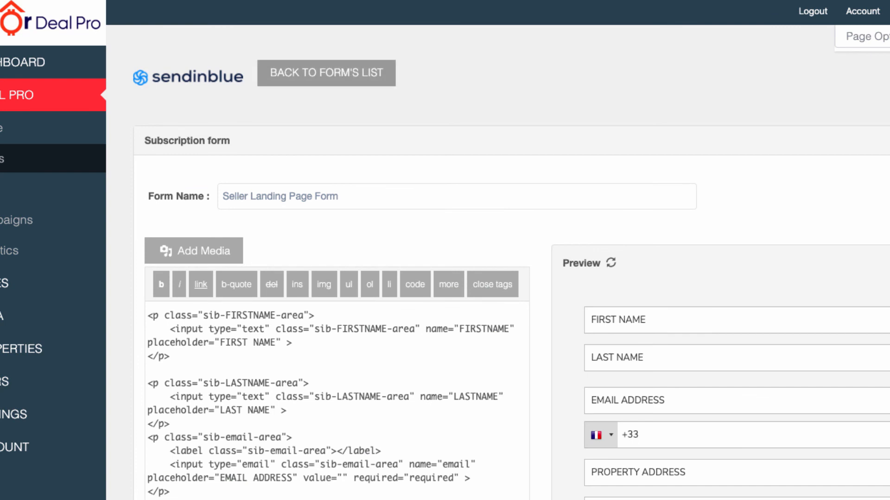
Return to the list of forms and highlight the shortcode of the Seller Landing Page Form.
{"action": "left_click", "coordinate": [326, 72]}
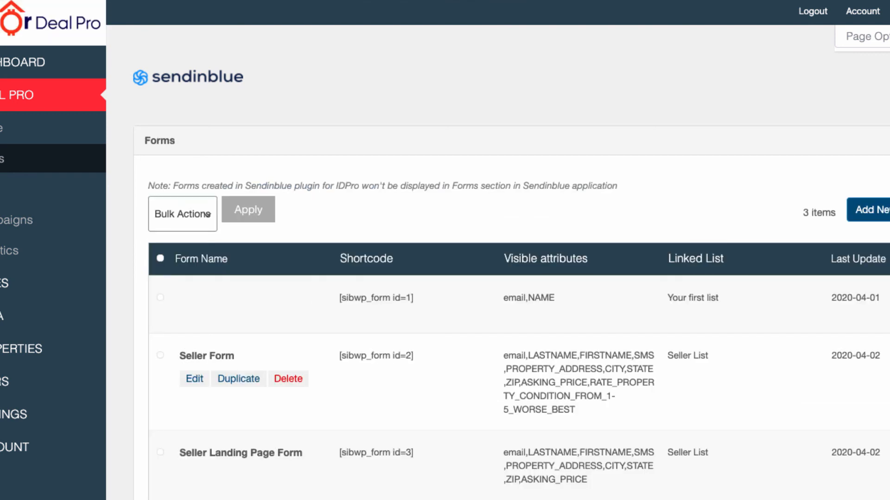
{"action": "left_click_drag", "start_coordinate": [339, 452], "coordinate": [414, 453]}
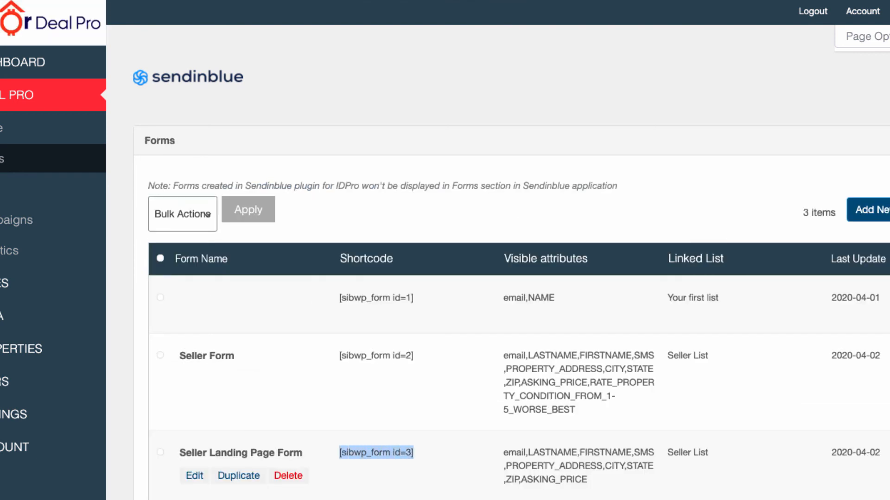
{"action": "scroll", "coordinate": [510, 259], "scroll_direction": "down", "scroll_amount": 2}
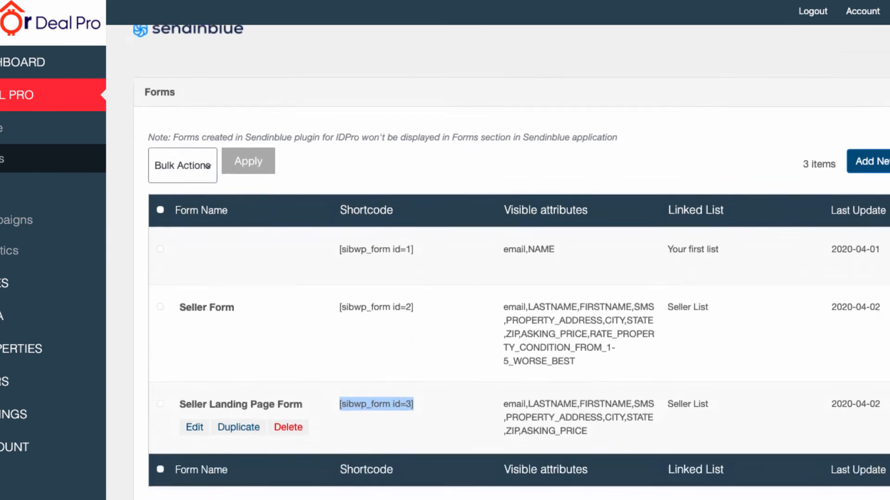